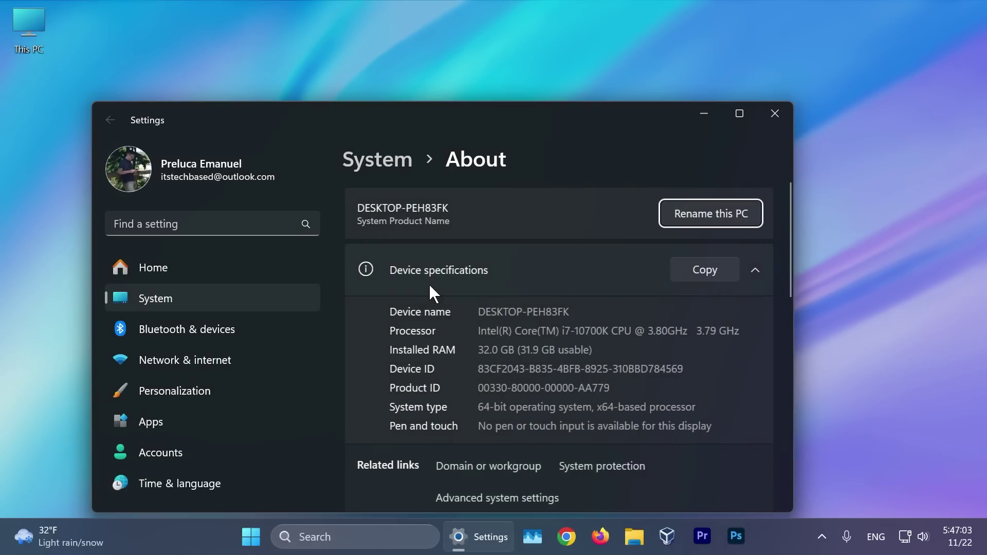
Step: Review the About specifications (Windows 11 Pro, 24H2, build 26100.2454), then close Settings
scroll(428, 285, down, 5)
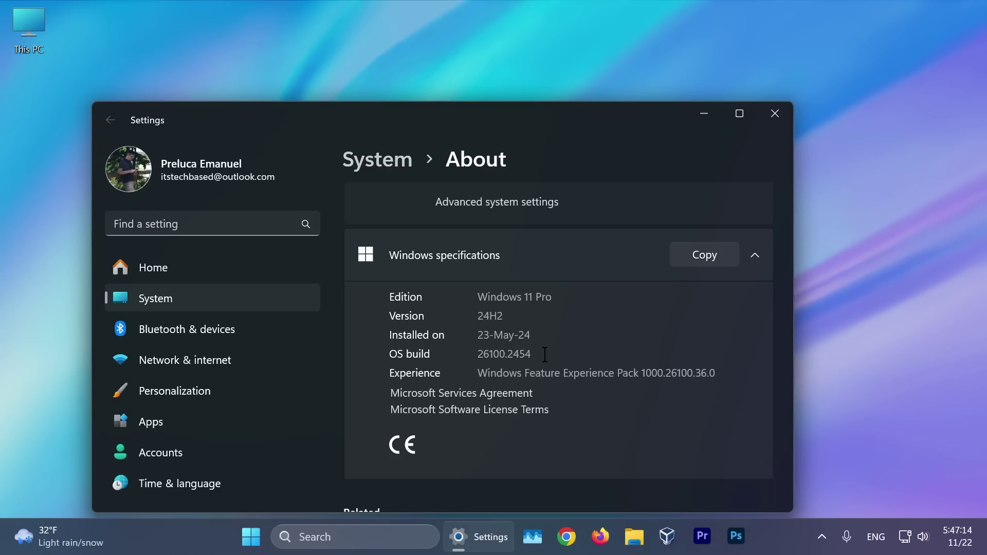
scroll(550, 354, up, 5)
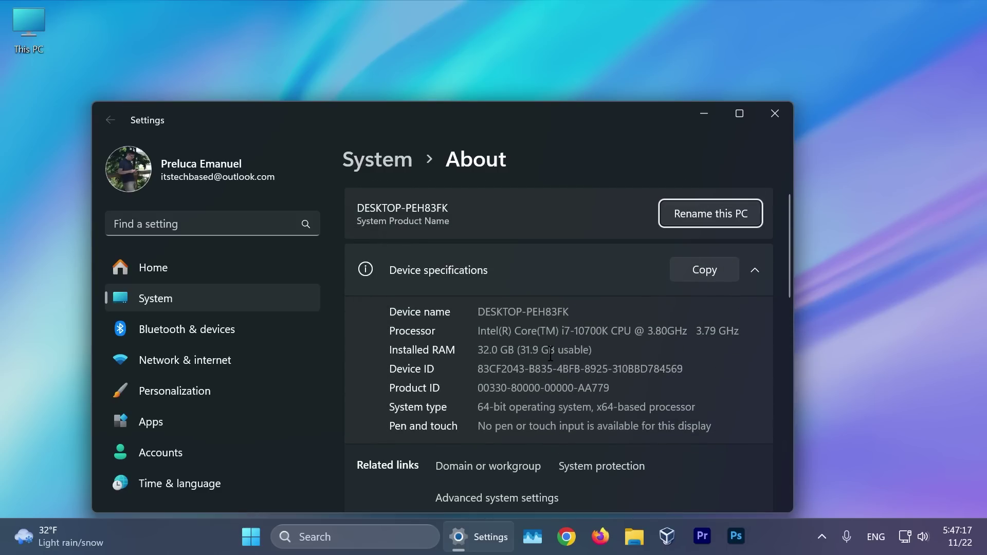
click(783, 110)
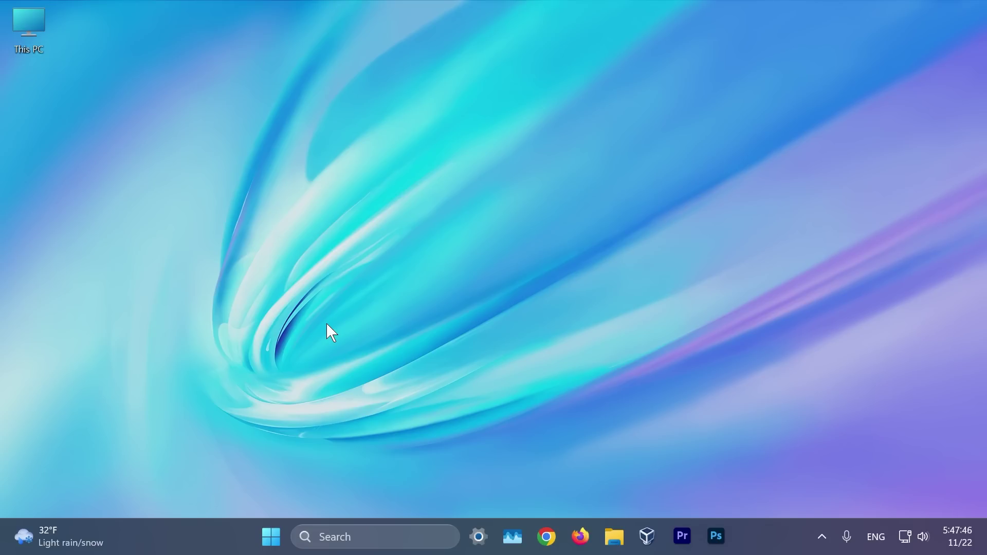
click(370, 536)
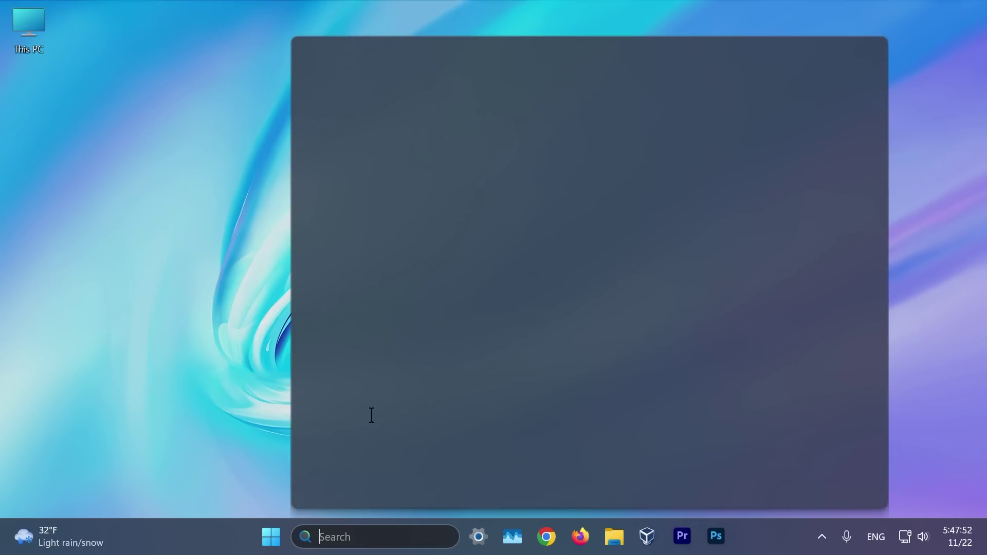
click(417, 240)
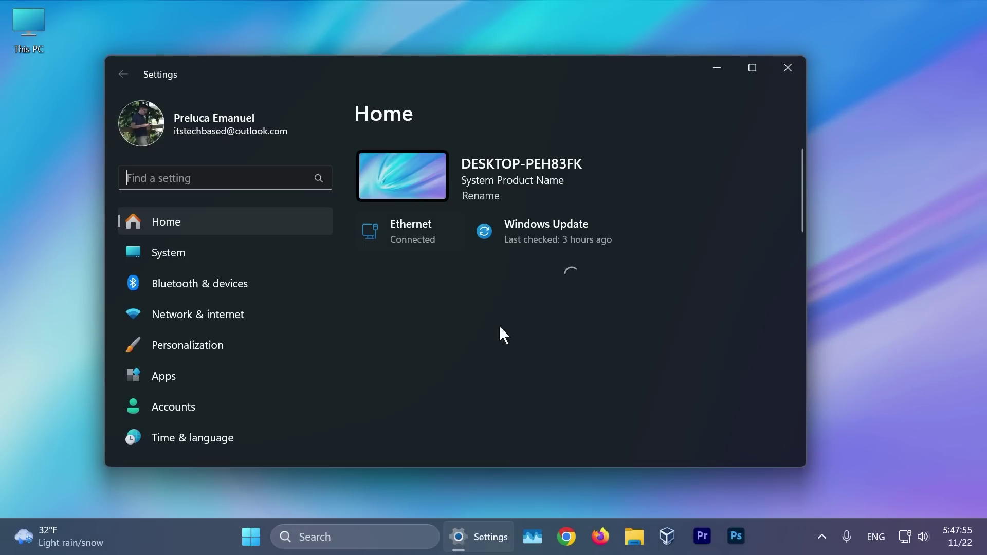
scroll(196, 391, down, 3)
click(191, 416)
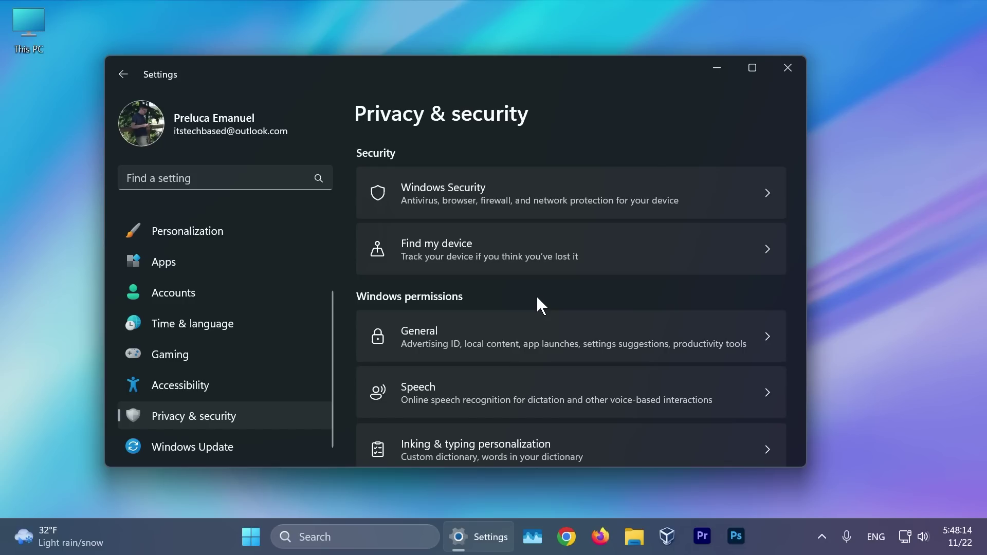
scroll(518, 237, down, 4)
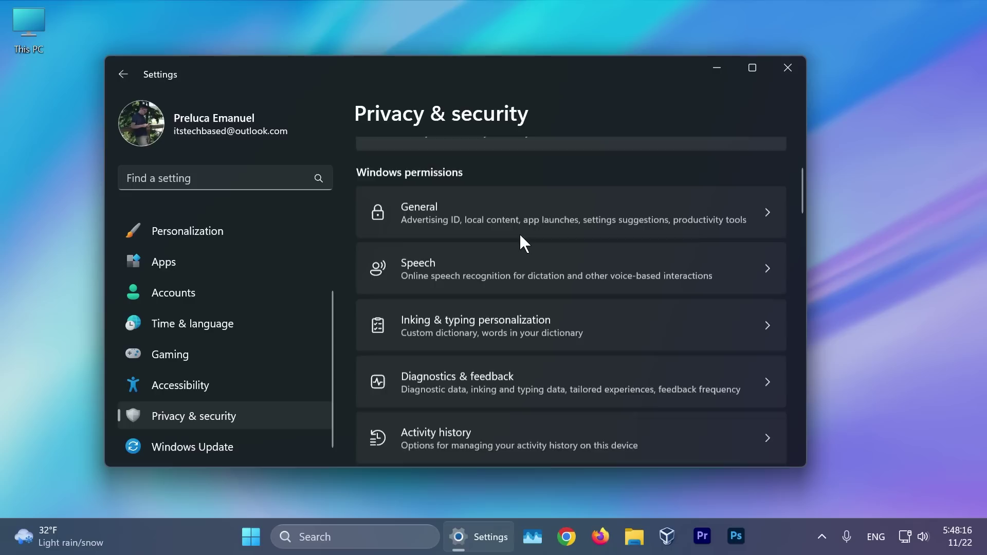
scroll(506, 300, down, 1)
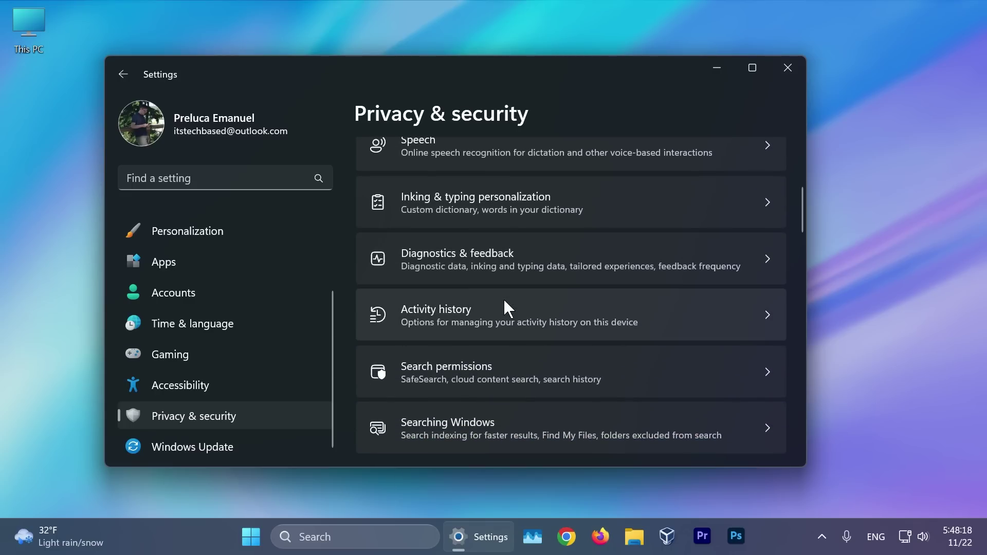
scroll(504, 302, up, 3)
Step: Close Settings and reopen it on the Taskbar settings page from the taskbar menu
key(alt+F4)
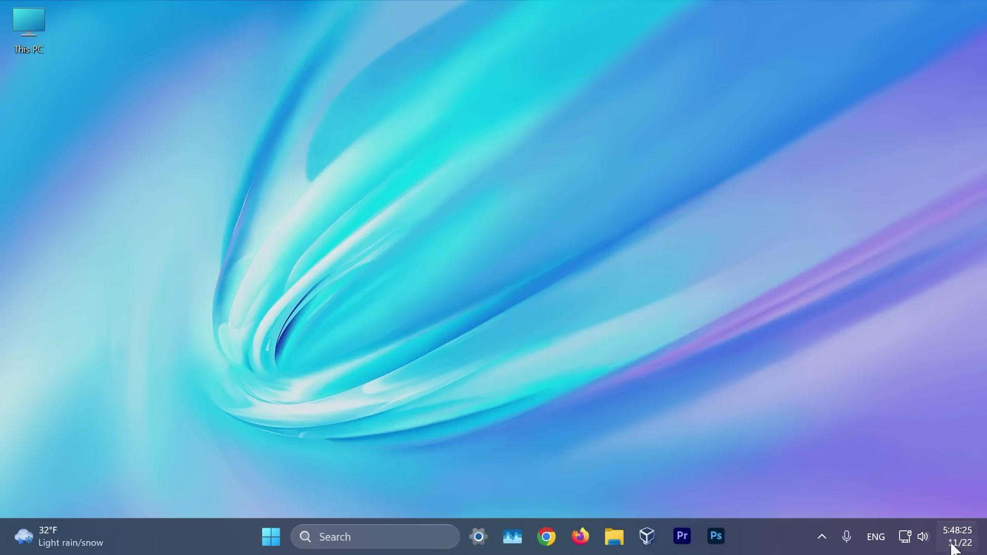
right_click(755, 542)
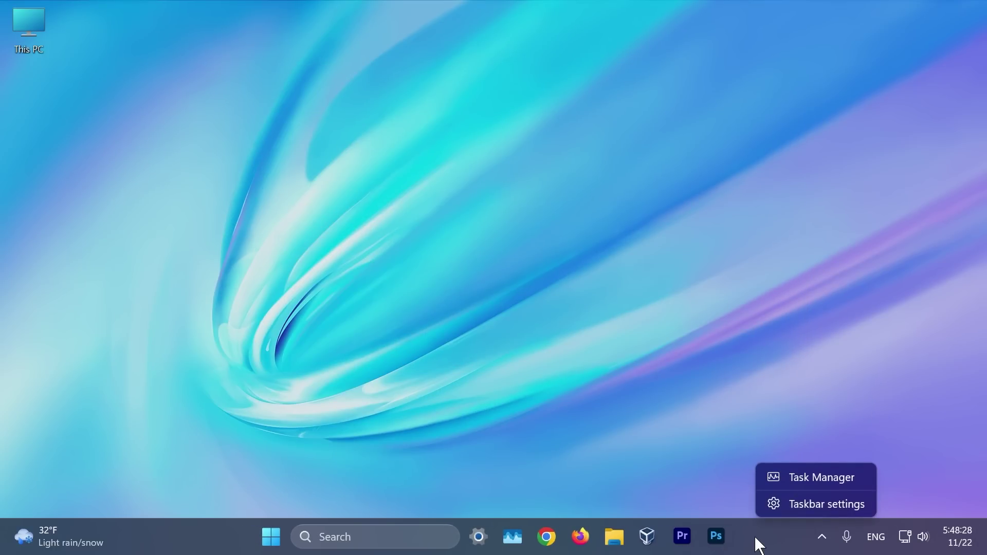
click(761, 544)
mouse_move(954, 543)
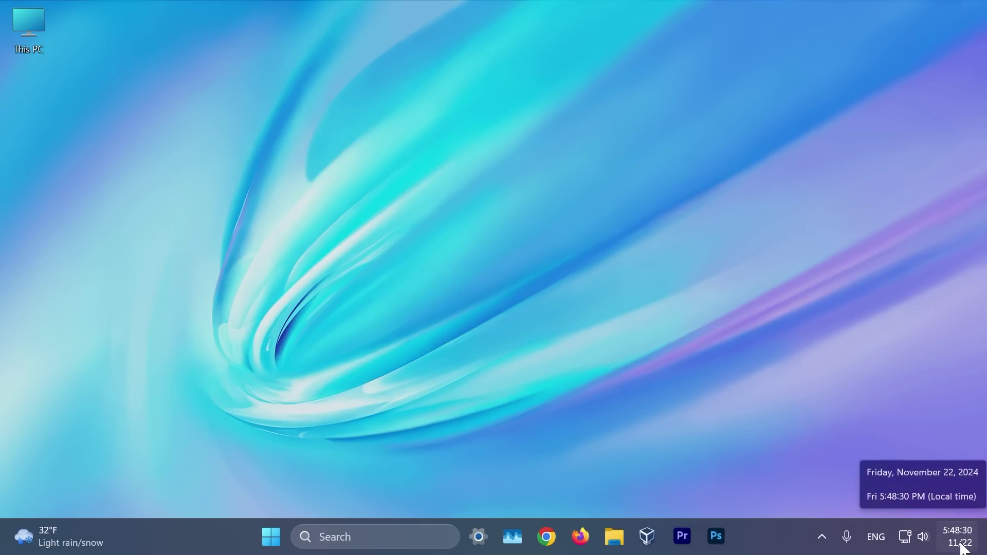
right_click(751, 542)
click(774, 503)
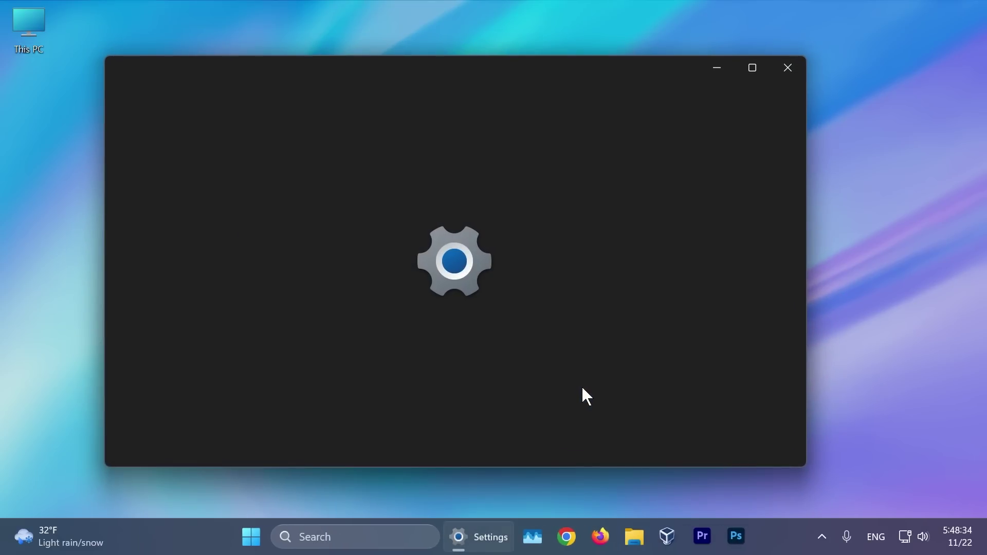
Step: In Date & time, toggle Show abbreviated time and date several times, leaving it as before
scroll(427, 232, down, 10)
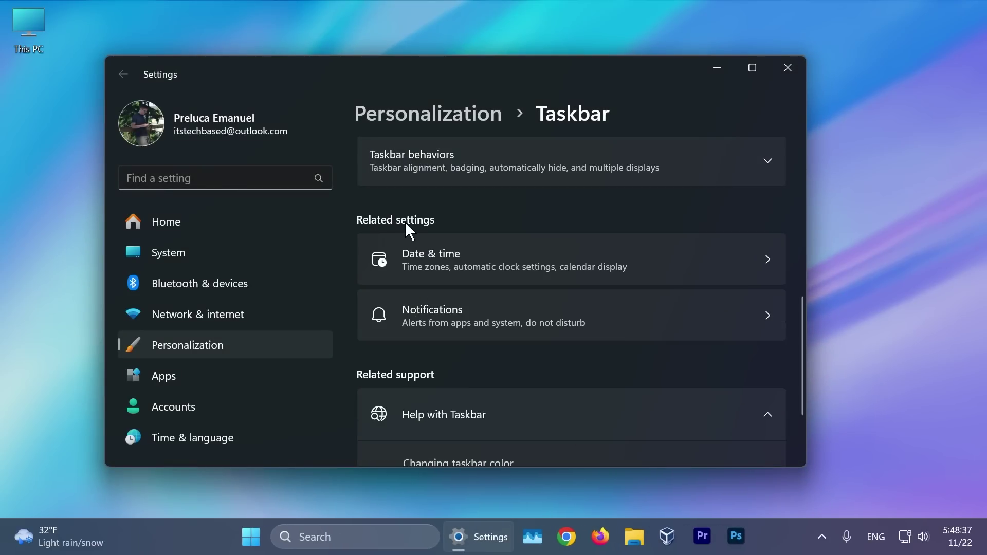
click(446, 272)
scroll(442, 216, down, 5)
click(445, 254)
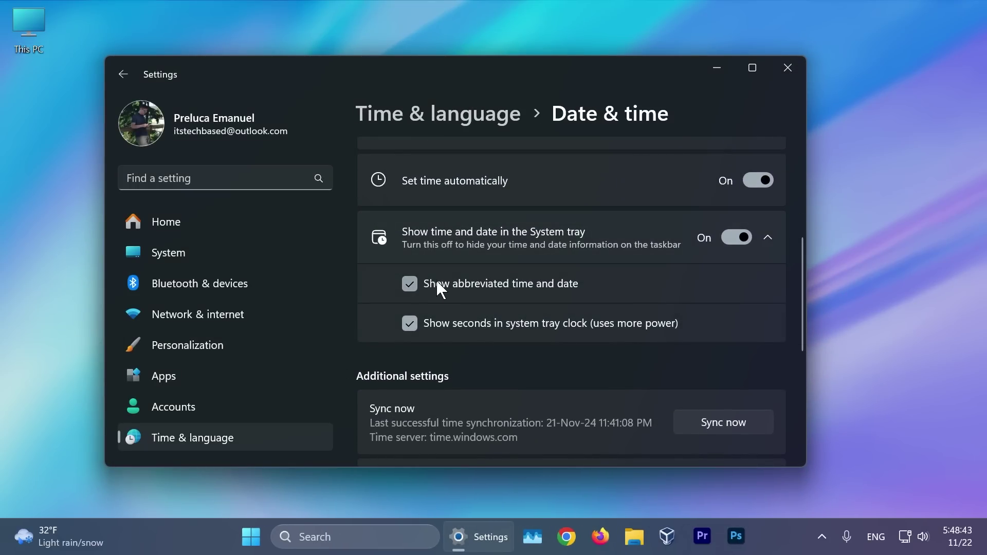
click(408, 284)
click(409, 284)
click(408, 284)
click(409, 283)
click(409, 284)
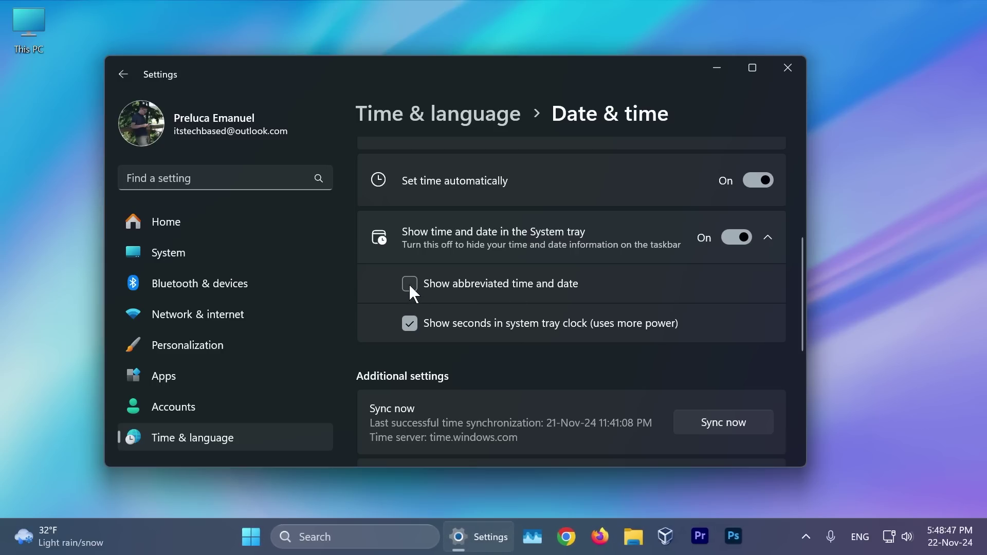
click(408, 285)
Step: In Notifications, toggle Show notification bell icon on and off, ending with it hidden
right_click(769, 524)
click(791, 506)
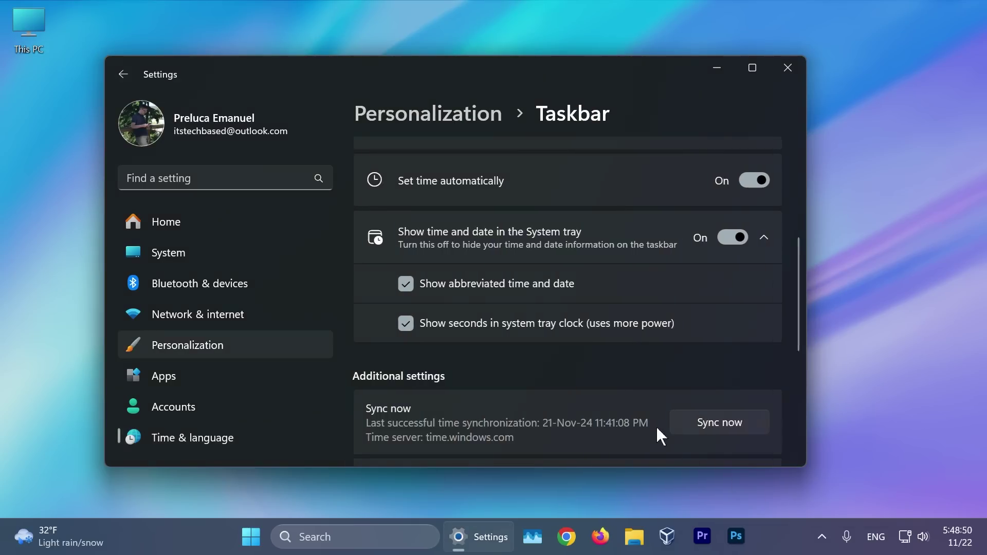
scroll(544, 286, down, 10)
click(496, 432)
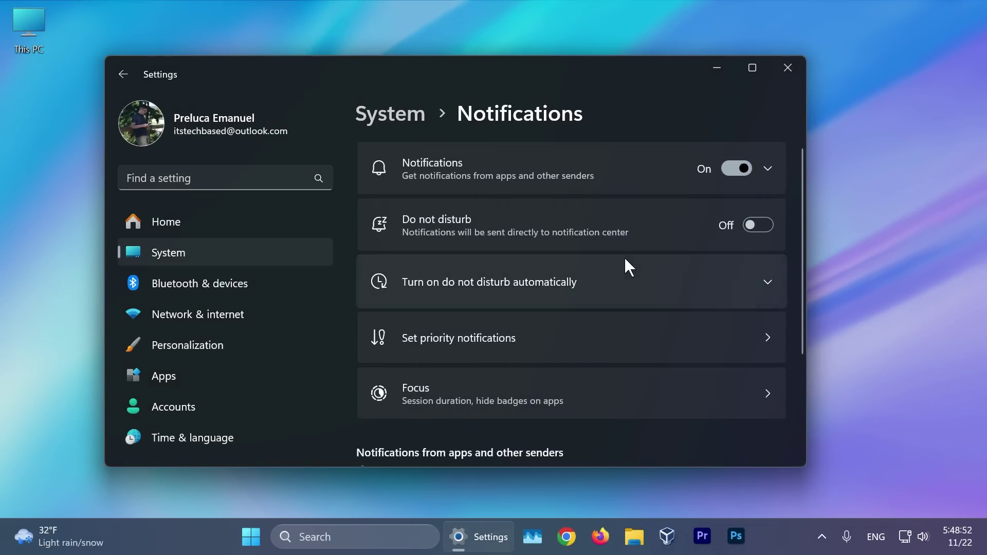
click(478, 159)
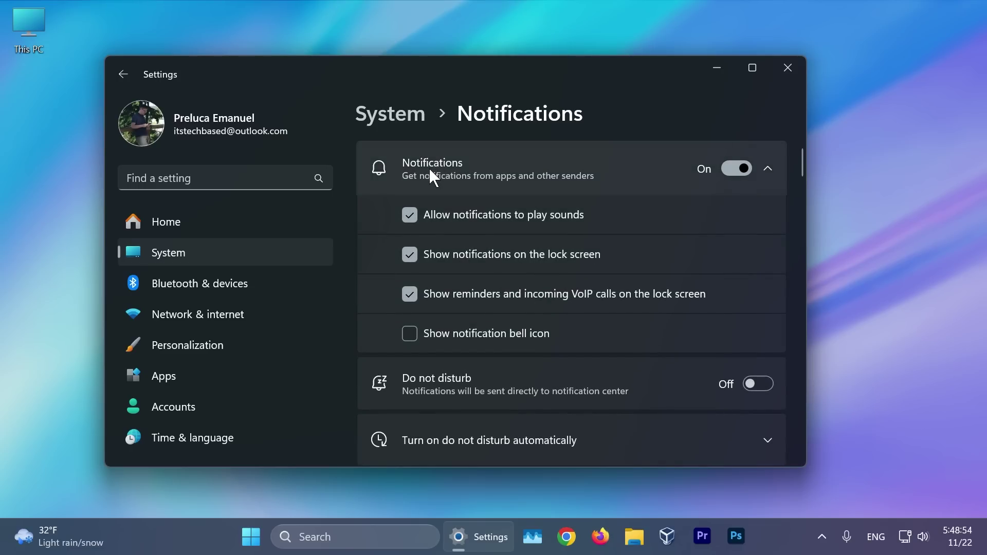
click(410, 333)
click(410, 333)
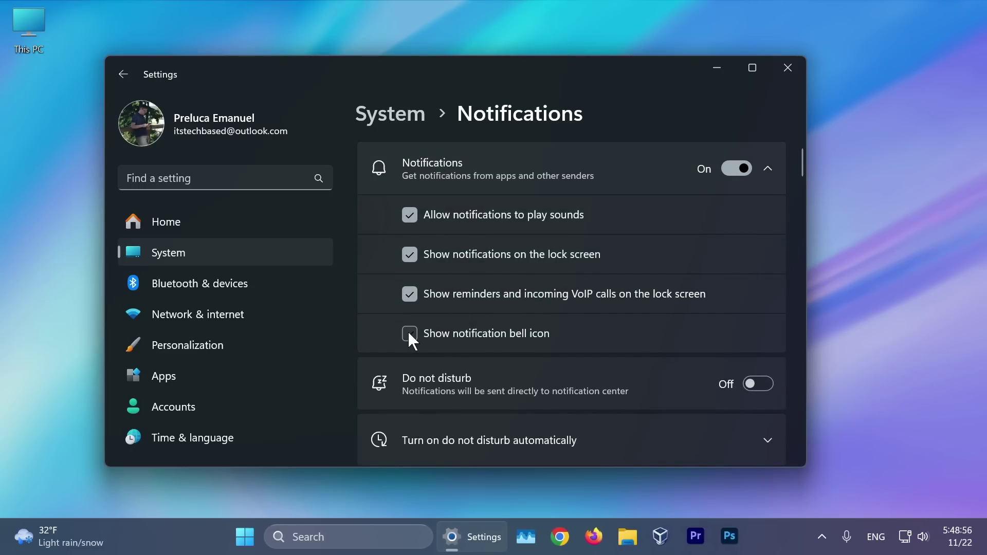
click(409, 333)
click(409, 333)
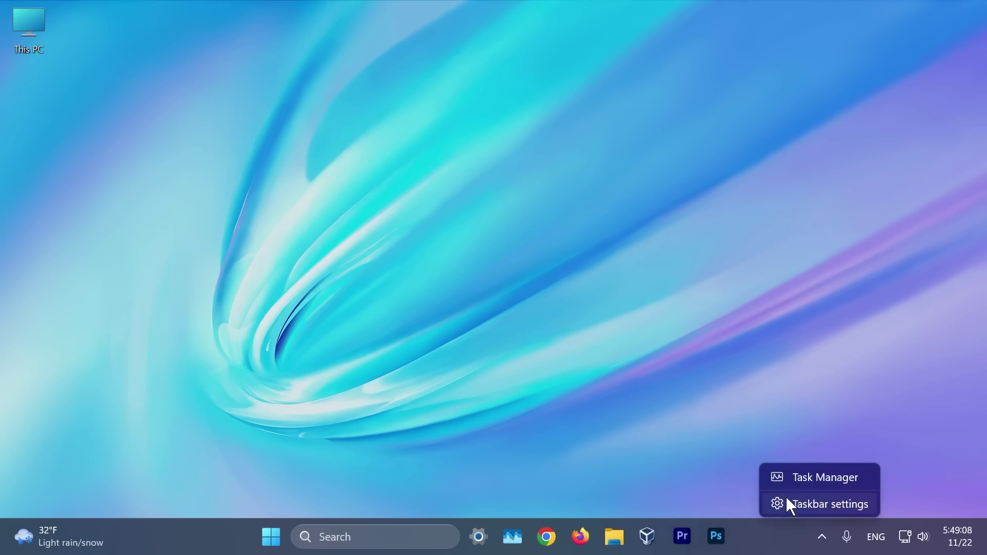
Step: Open Taskbar settings and expand the Taskbar behaviors section to review it
click(787, 502)
scroll(485, 282, down, 5)
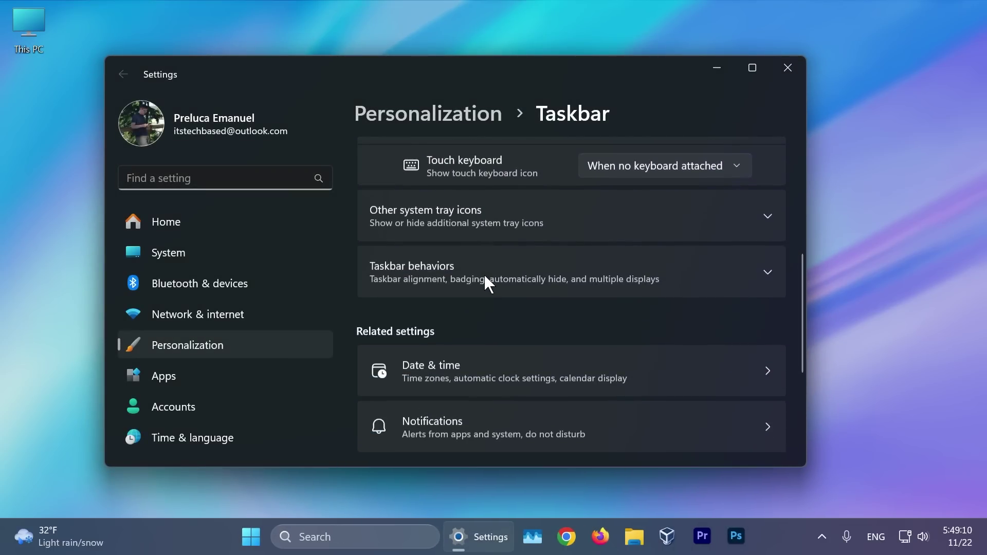
click(453, 311)
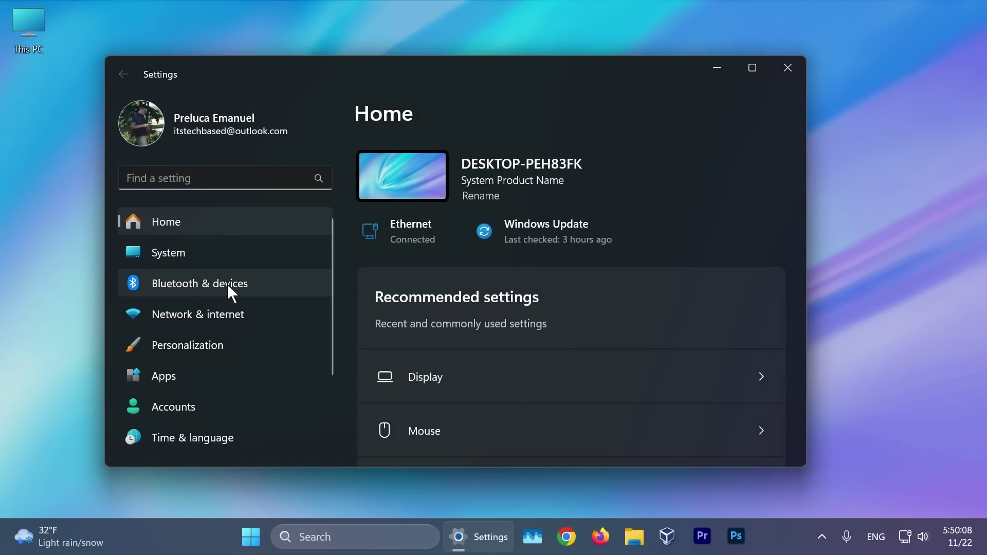
Step: Go to the Bluetooth & devices settings page
click(288, 284)
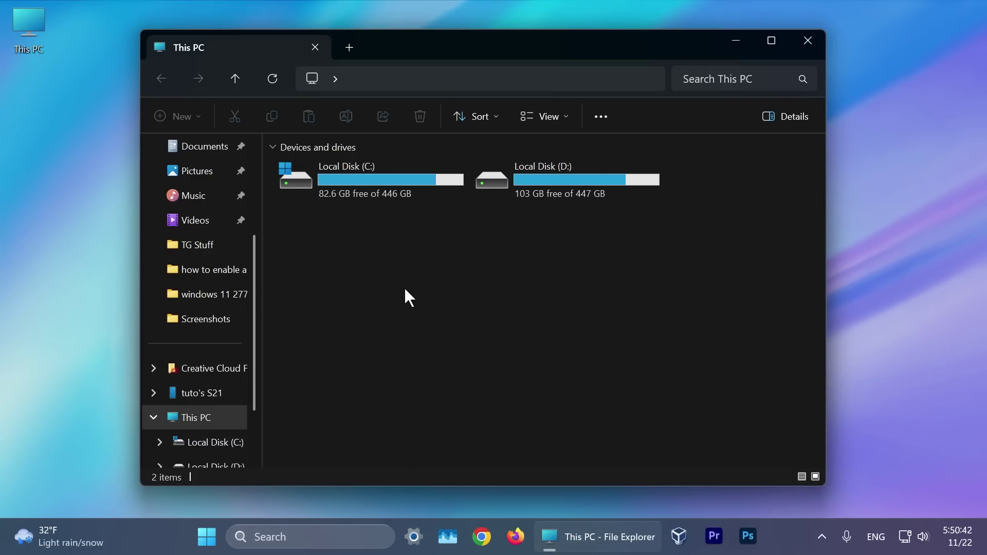
Step: In Pictures, select the solar-system wallpaper, view its context menu, then dismiss it
click(198, 173)
click(407, 281)
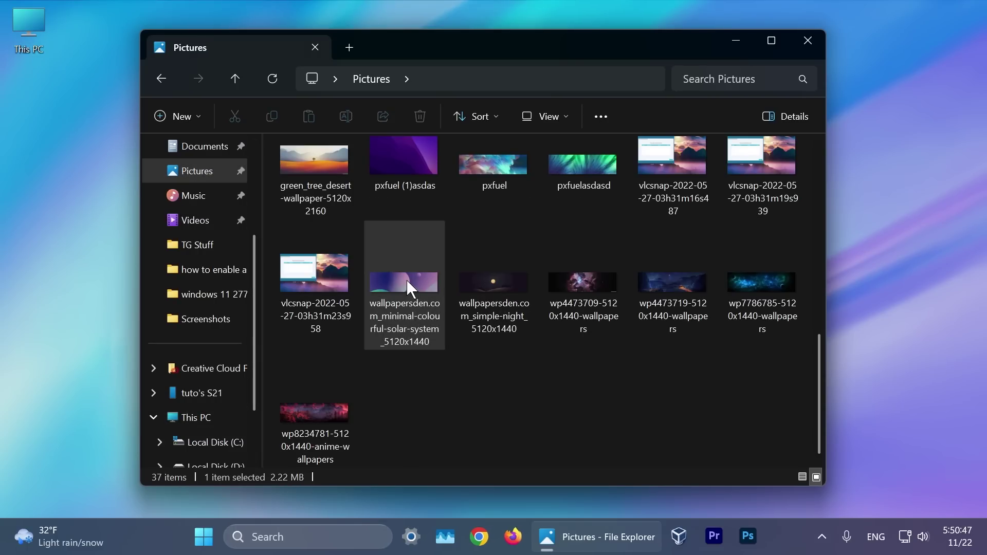
right_click(406, 280)
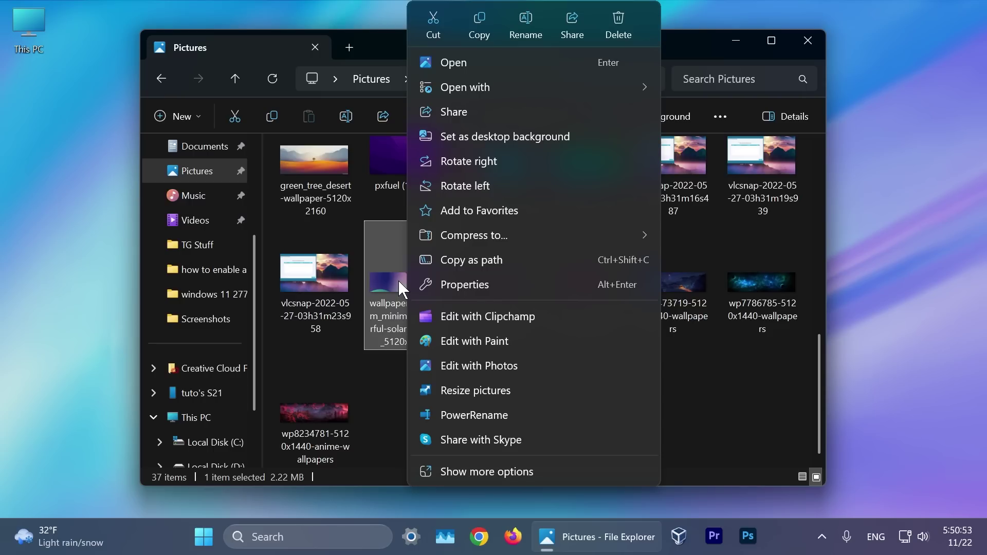
click(721, 392)
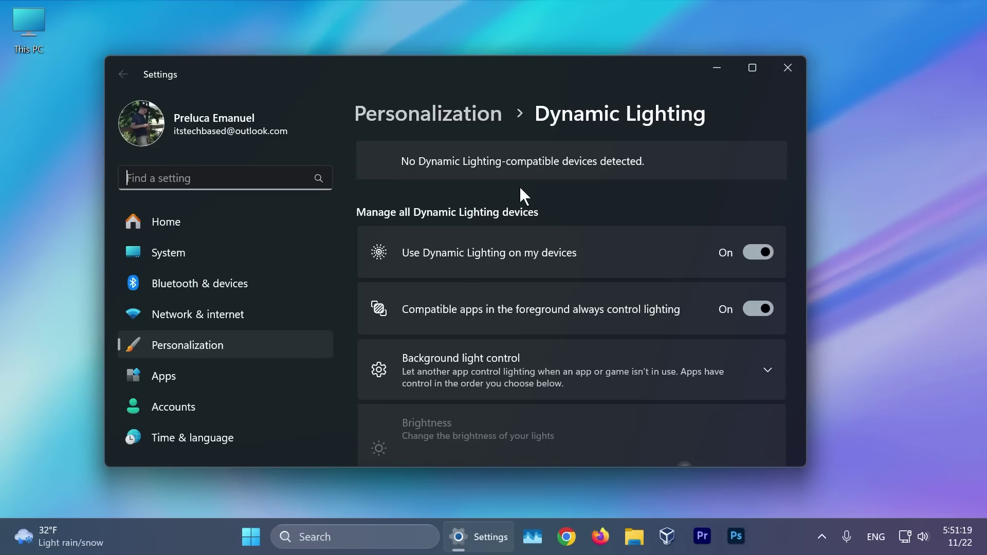
Step: Scroll through the Dynamic Lighting page, then close Settings with Alt+F4
scroll(520, 184, down, 2)
scroll(467, 316, up, 1)
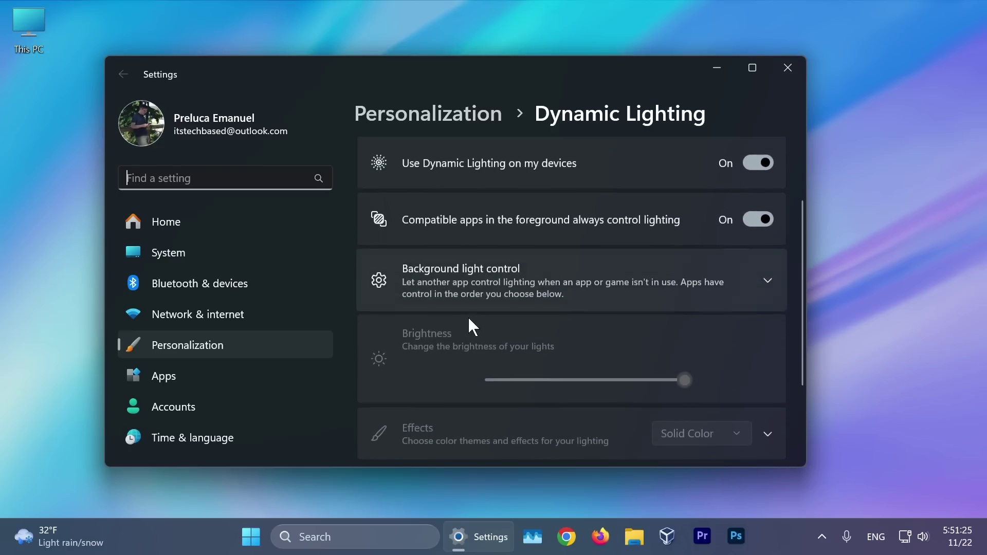
scroll(468, 315, up, 1)
scroll(480, 338, down, 2)
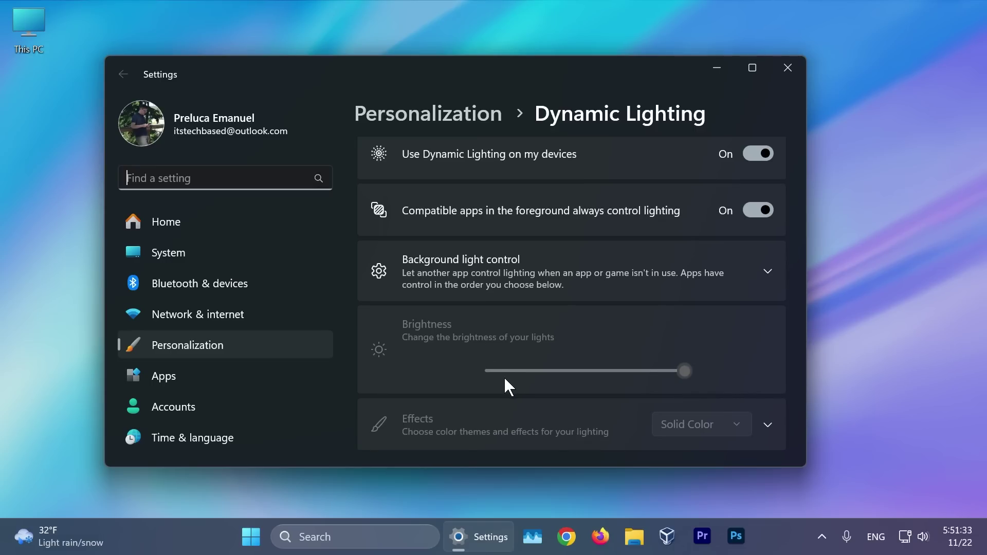
key(alt+F4)
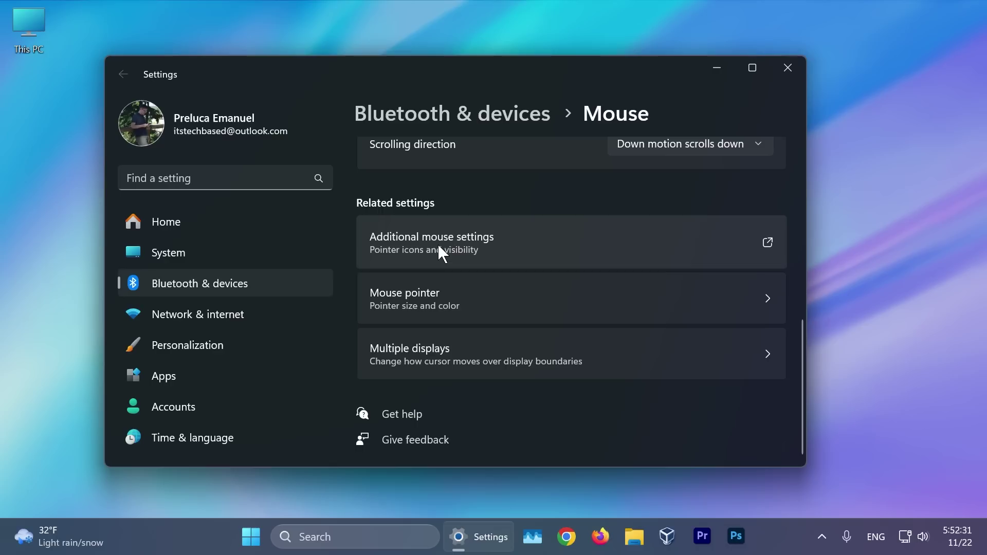
click(437, 244)
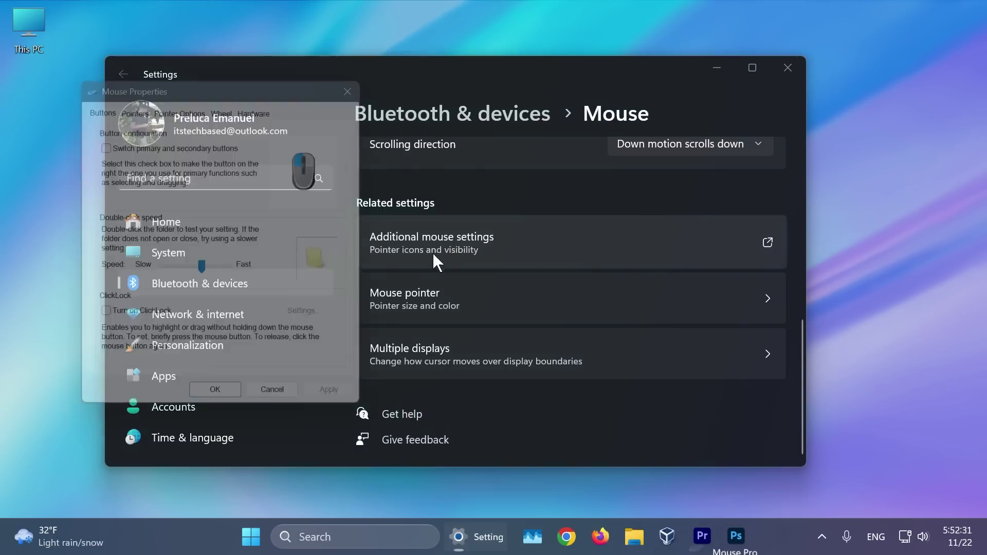
click(180, 103)
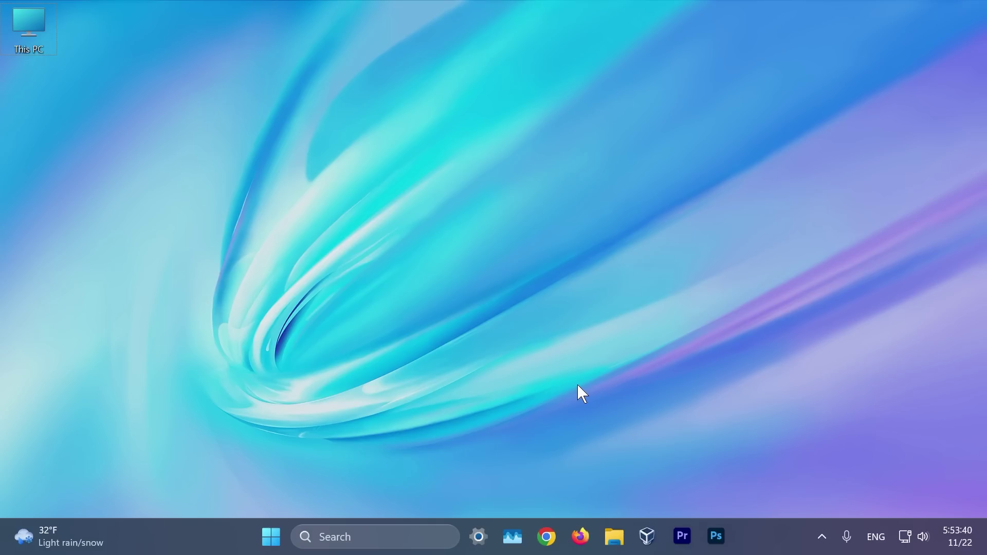
right_click(779, 544)
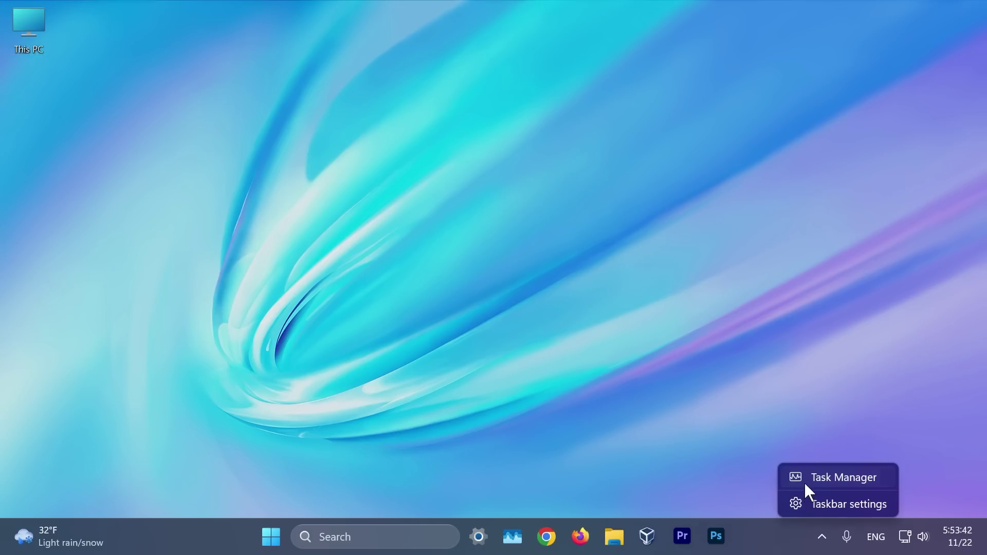
click(805, 483)
click(455, 227)
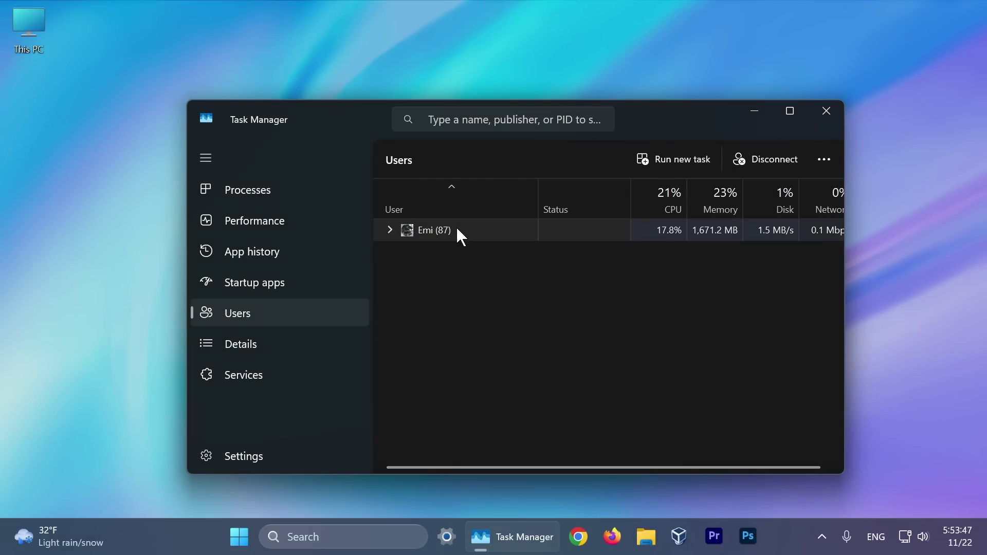
click(756, 160)
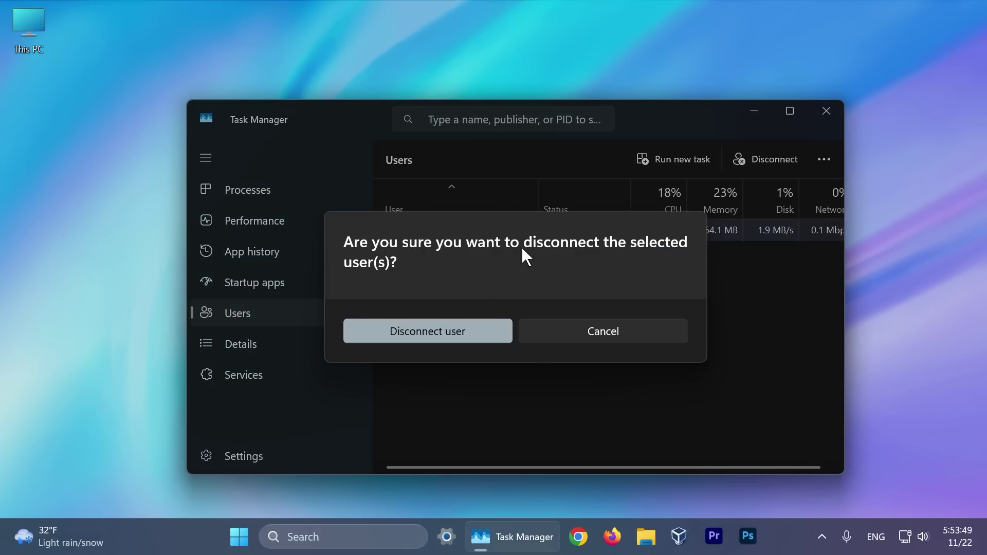
click(586, 331)
click(291, 222)
scroll(473, 340, down, 2)
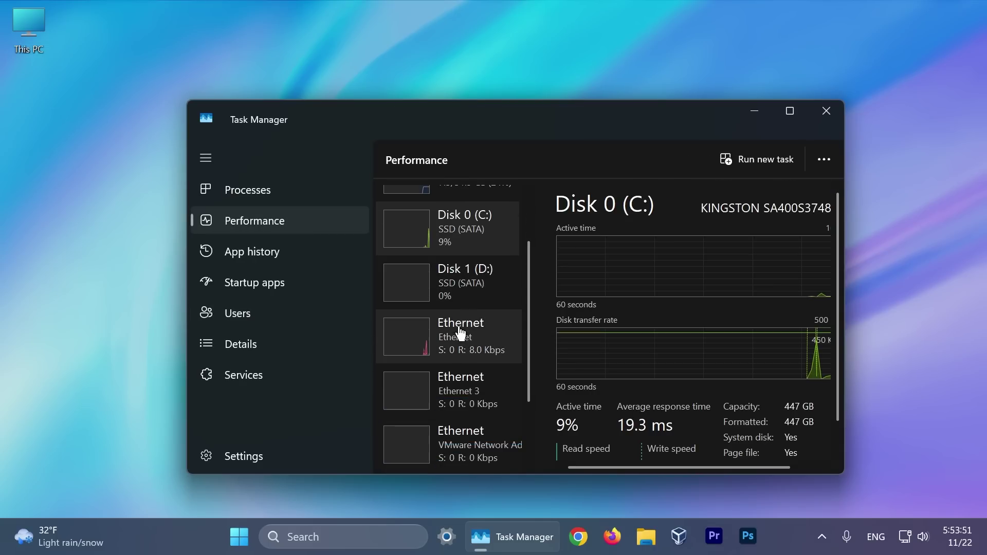
click(458, 282)
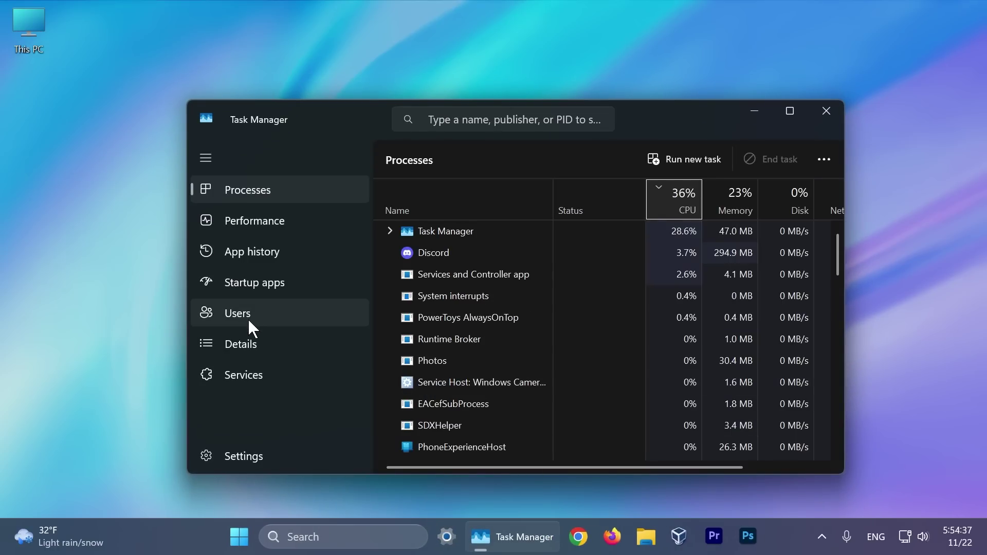
click(249, 321)
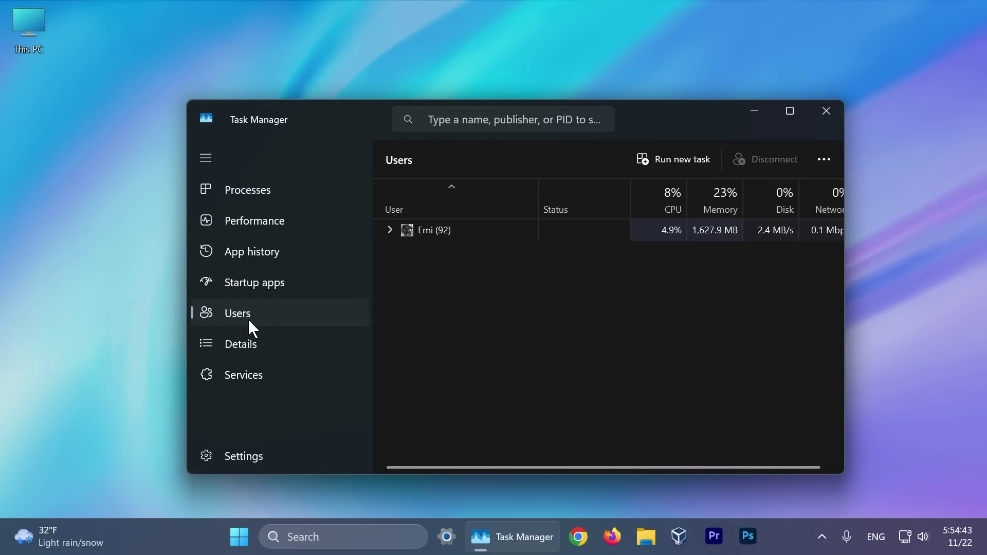
key(alt+F4)
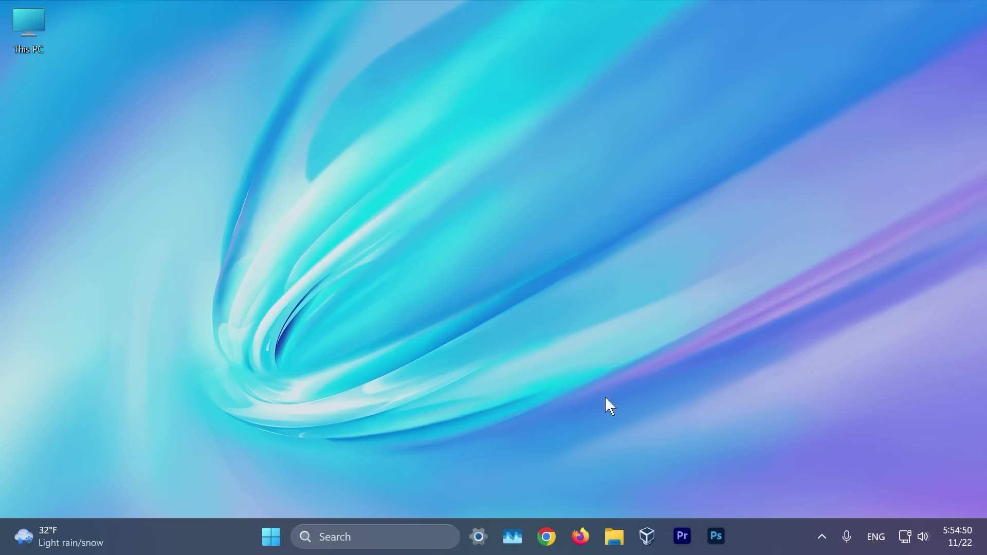
click(380, 537)
click(363, 170)
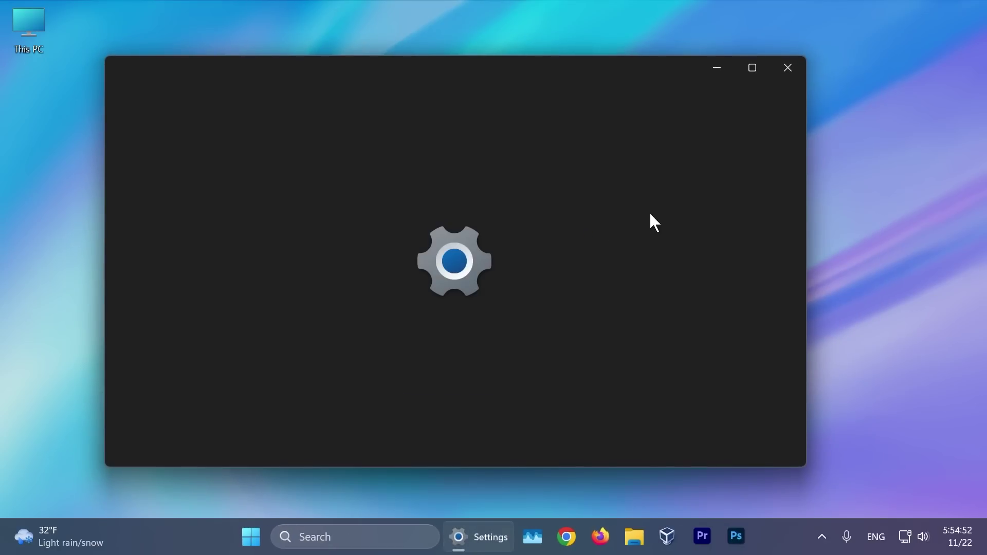
click(514, 227)
click(738, 186)
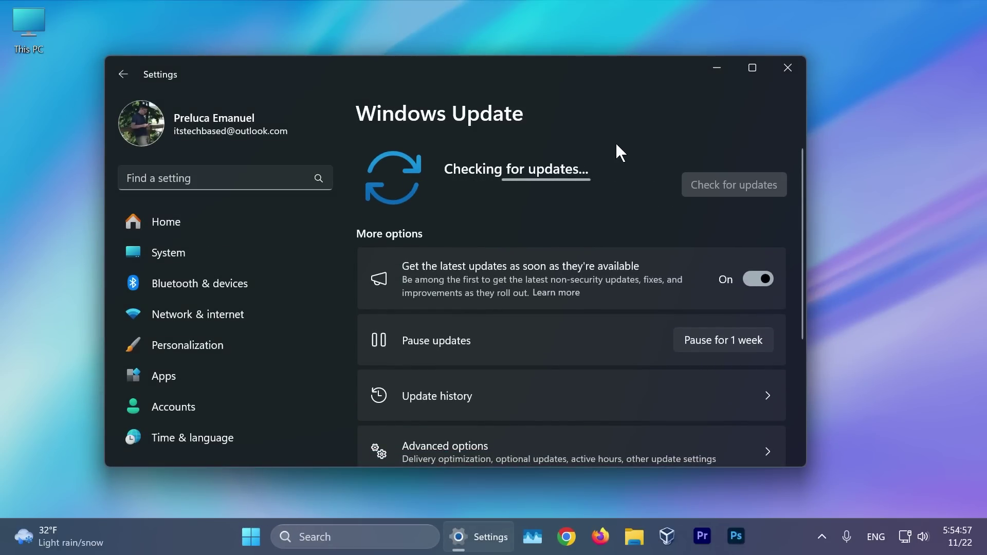
key(alt+F4)
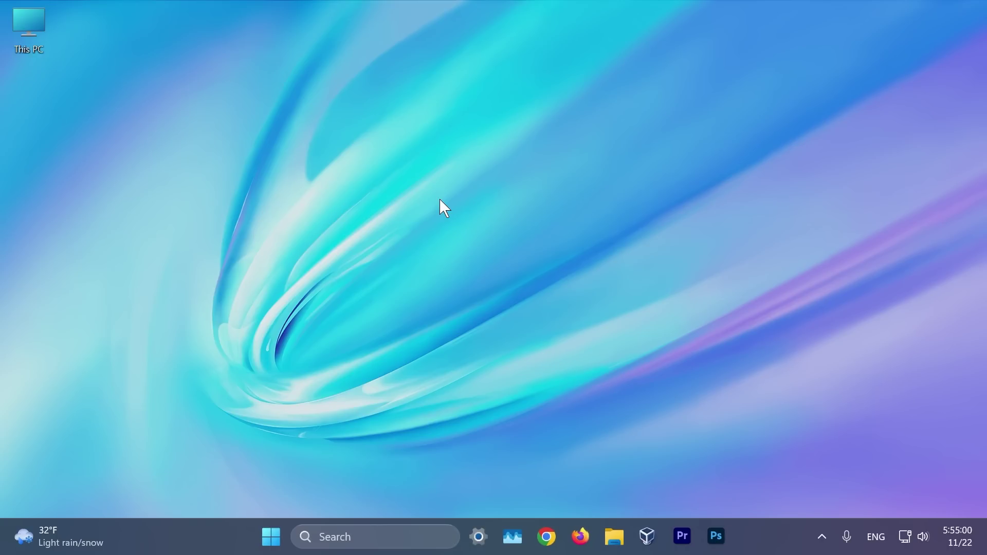